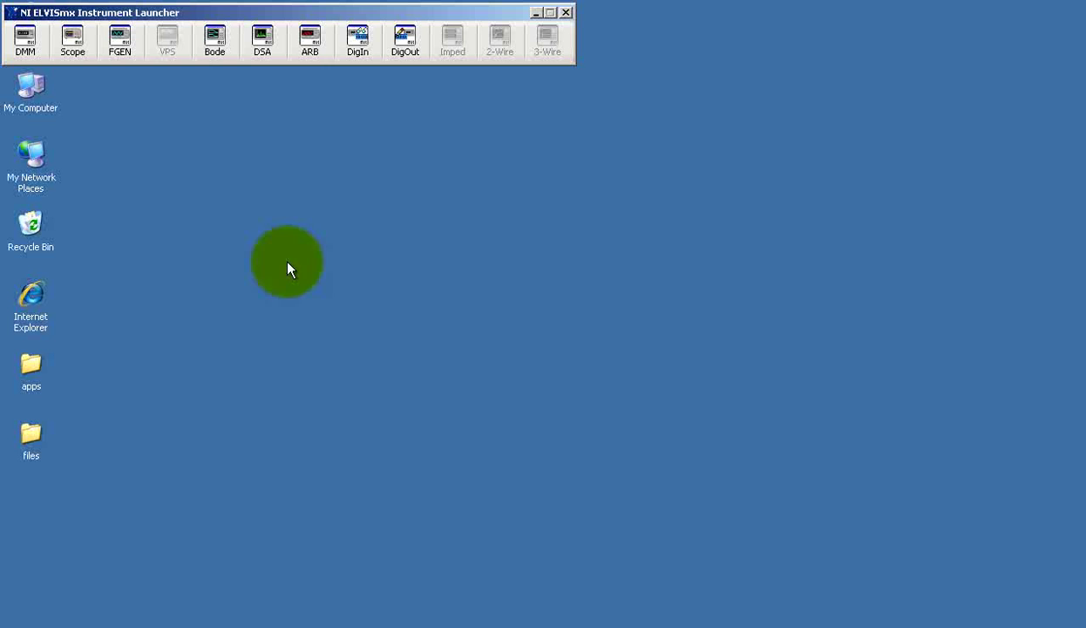
# Step: Open the Function Generator and drag its window to the lower-left corner of the screen
pyautogui.click(119, 40)
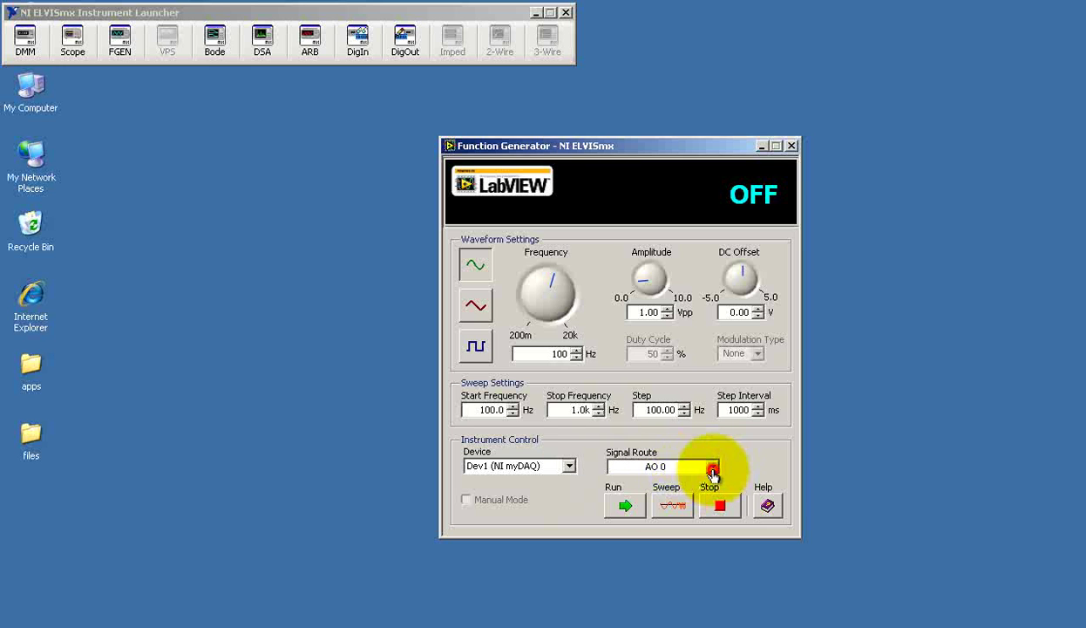
pyautogui.moveTo(660, 153); pyautogui.dragTo(226, 233)
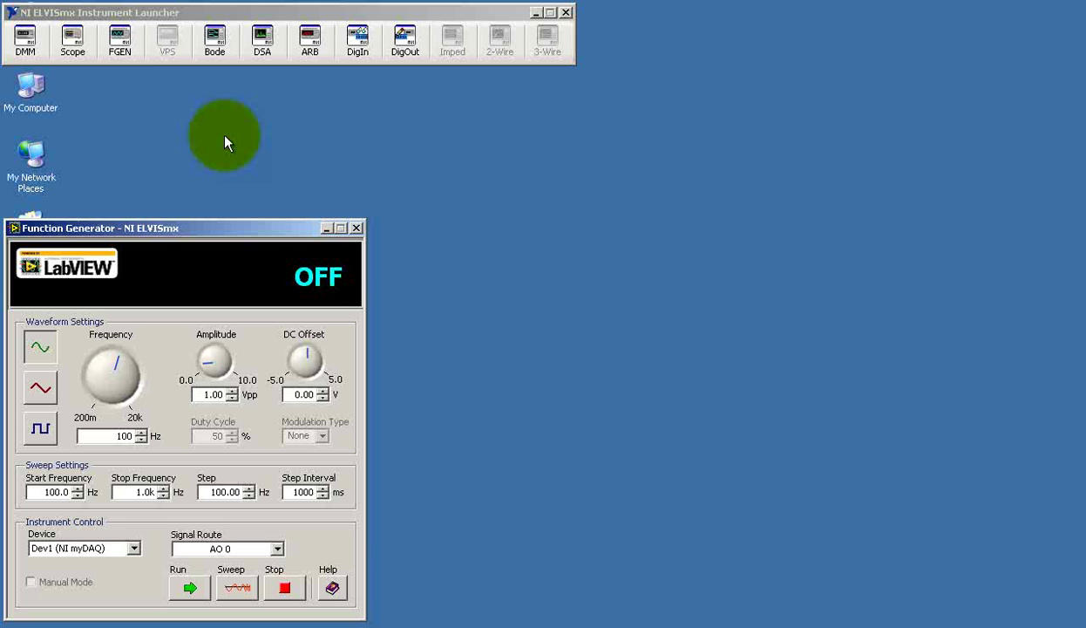
# Step: Launch the Oscilloscope to the right and run the generator's 100 Hz output
pyautogui.click(72, 42)
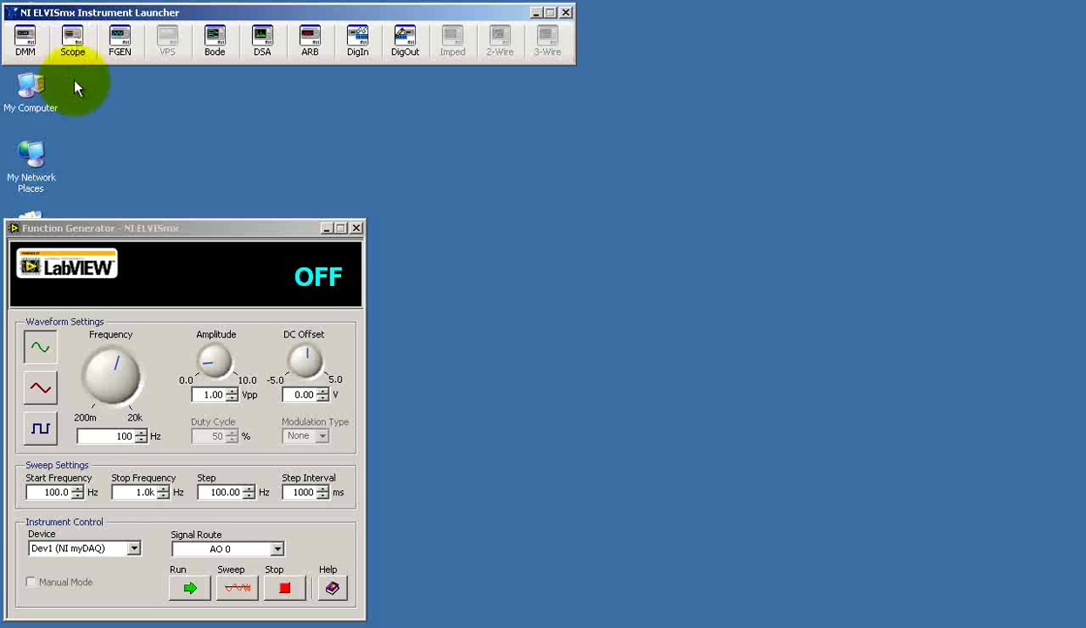
pyautogui.click(72, 43)
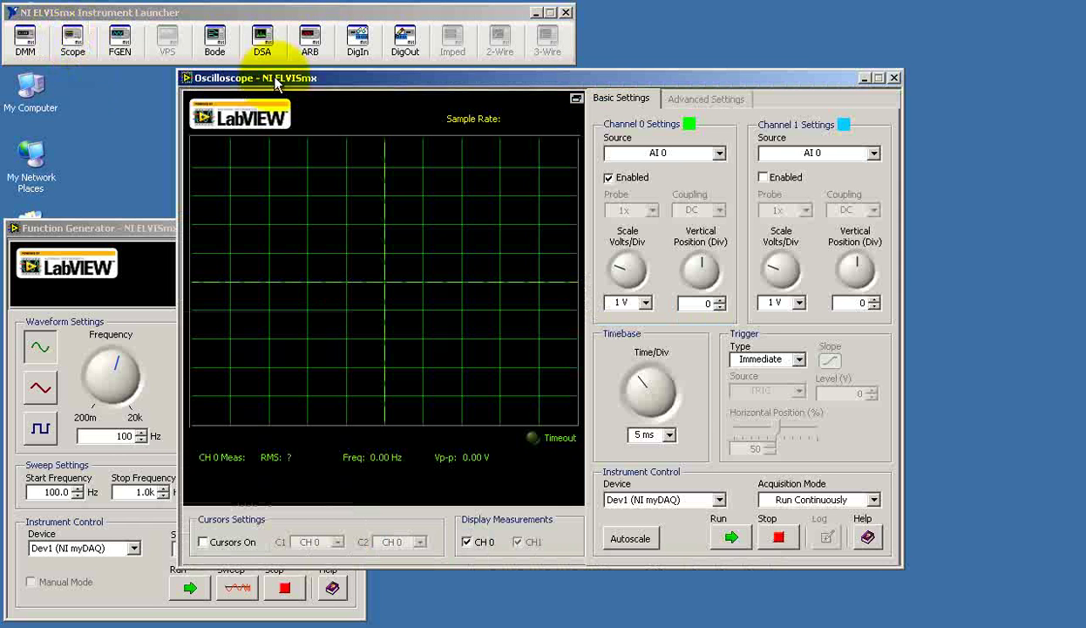
pyautogui.moveTo(561, 131); pyautogui.dragTo(566, 138)
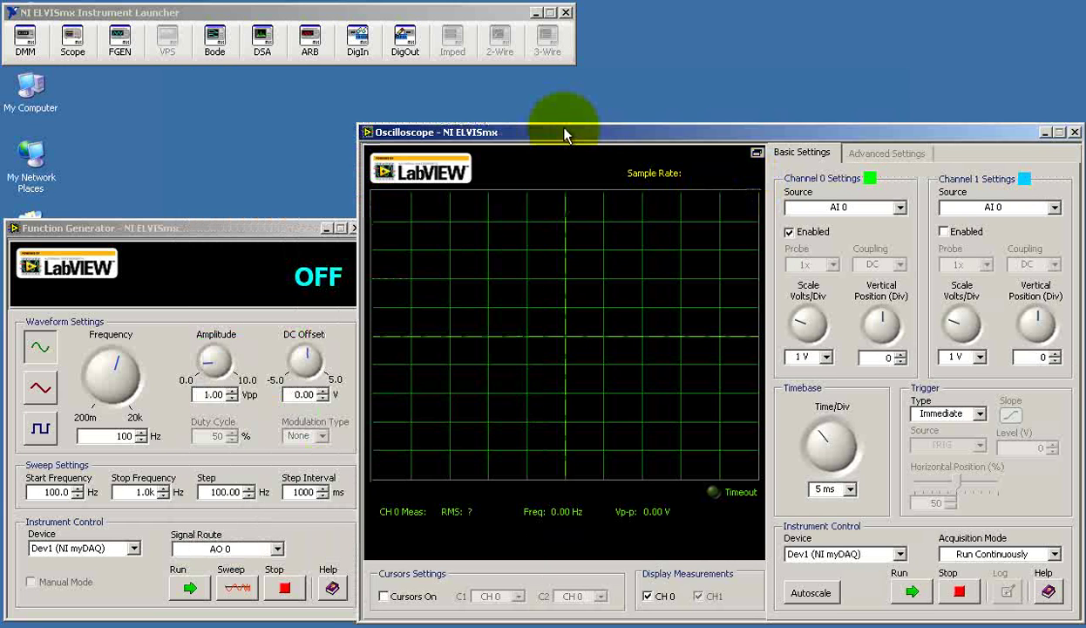
pyautogui.click(281, 229)
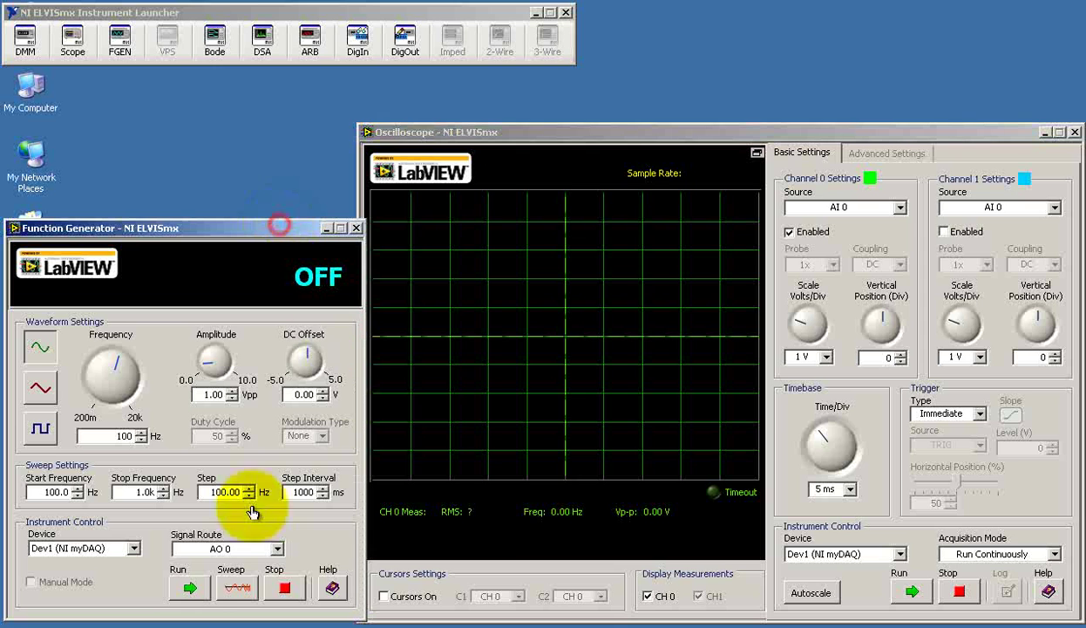
pyautogui.click(191, 587)
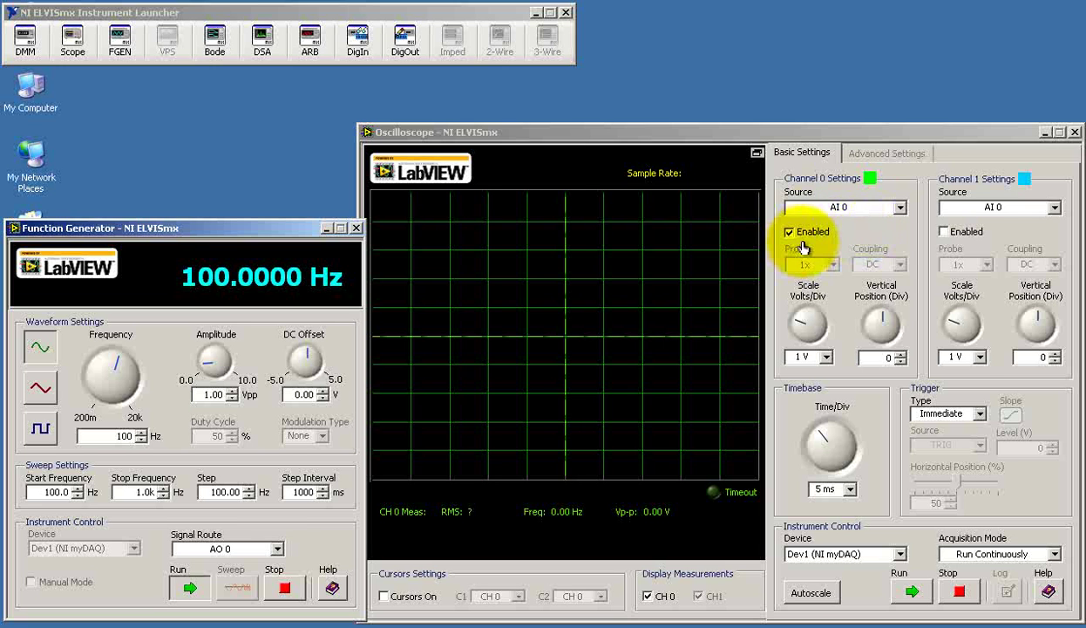
# Step: Start the oscilloscope acquiring with channel 0 at 200 mV/div
pyautogui.click(916, 601)
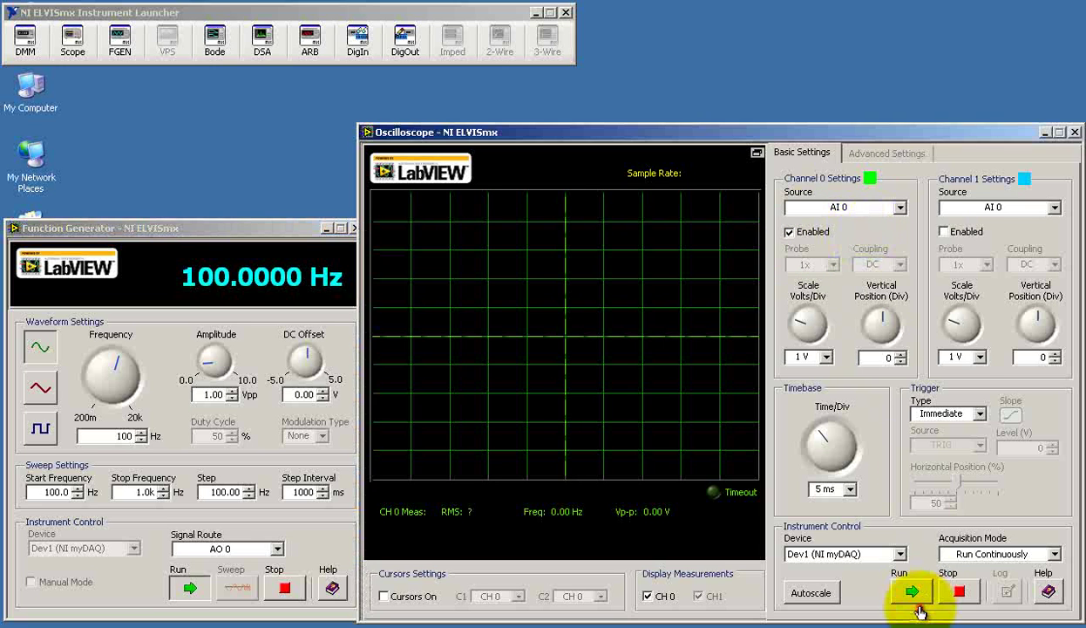
pyautogui.click(917, 602)
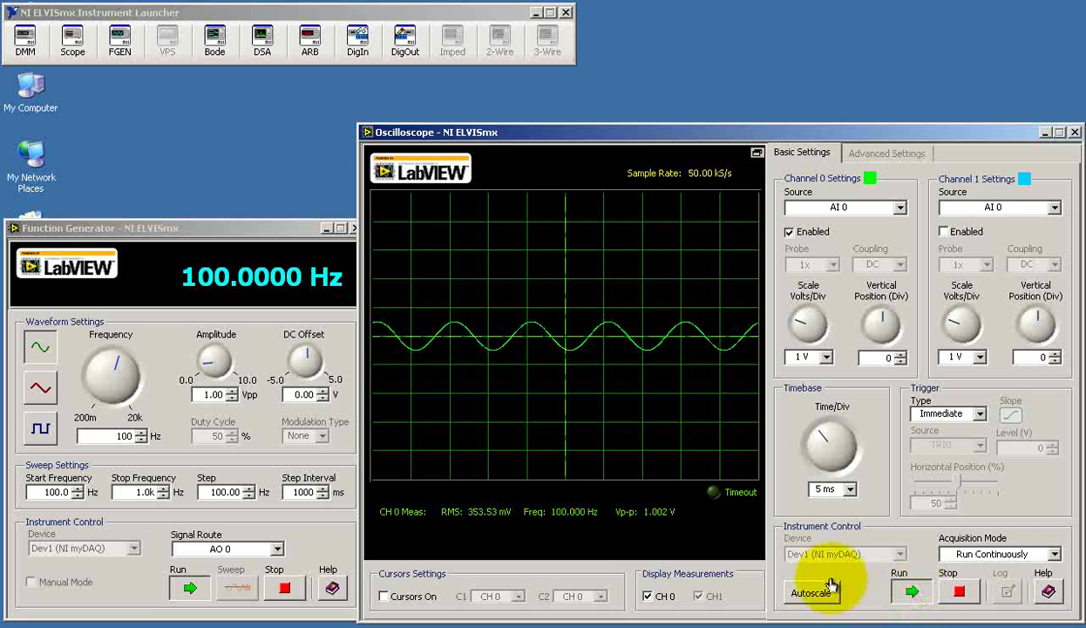
pyautogui.moveTo(802, 317); pyautogui.dragTo(807, 322)
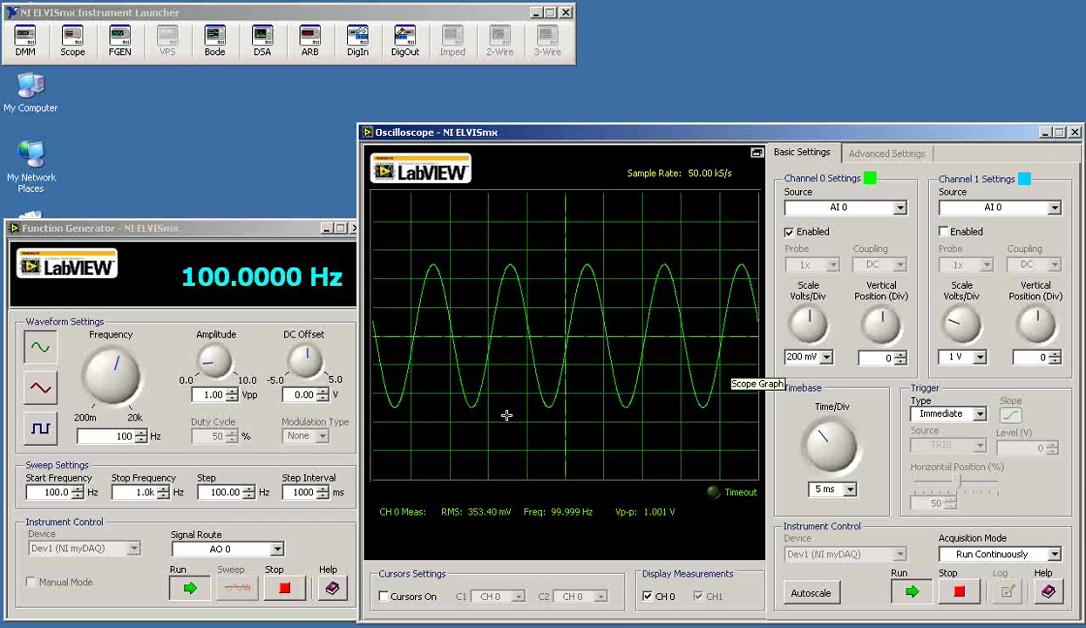
# Step: Switch the generator output to a triangle wave, then a square wave
pyautogui.click(40, 390)
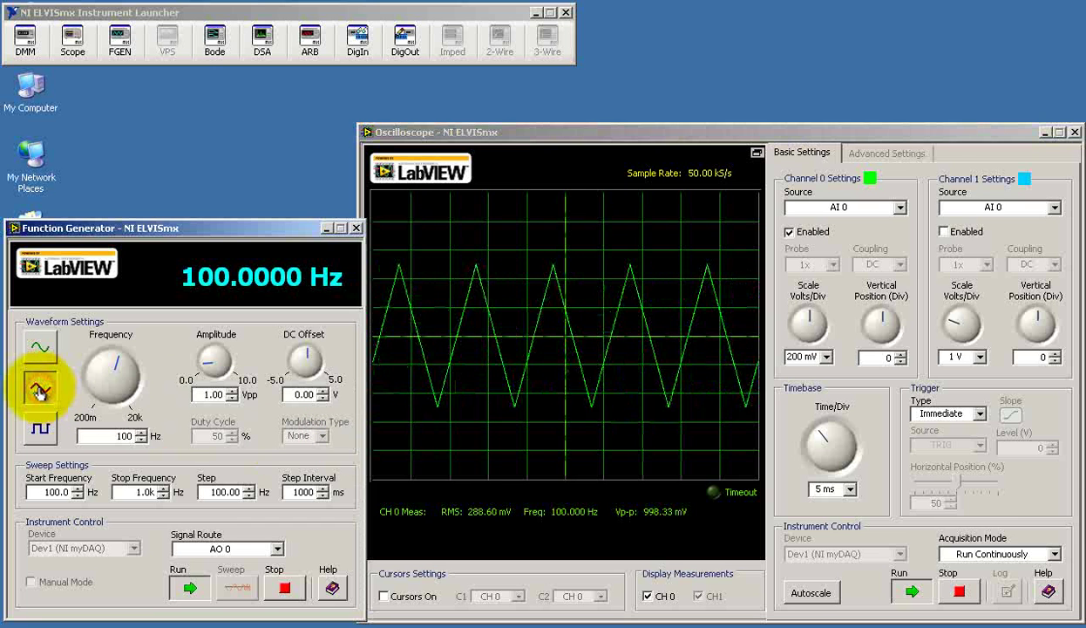
pyautogui.click(40, 429)
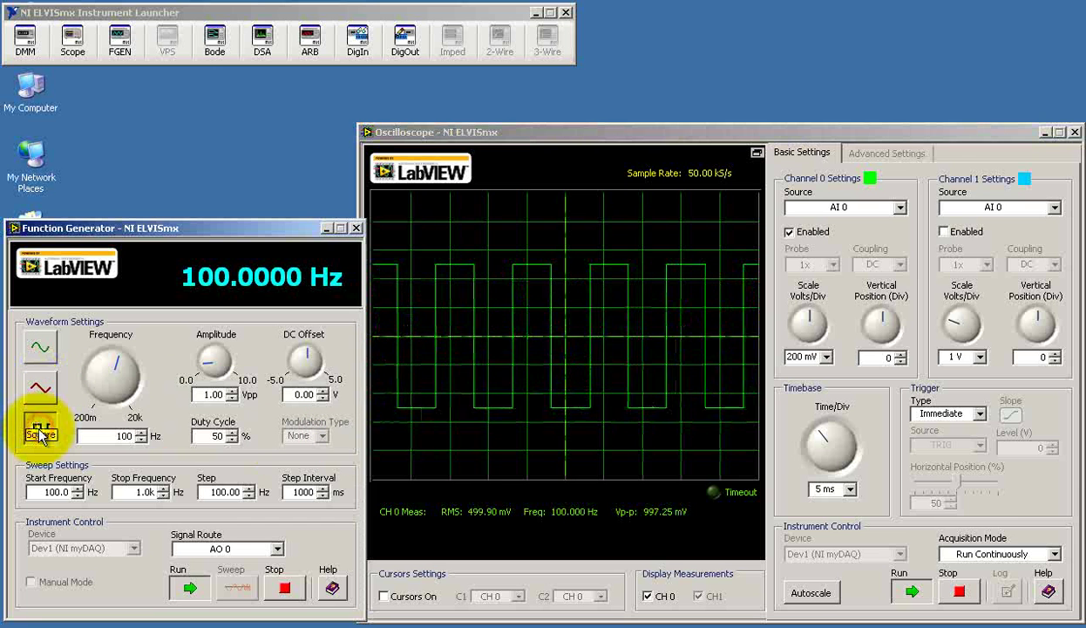
pyautogui.click(981, 415)
# Step: Use Edge triggering, retune the generator to 396.0894 Hz, and switch back to sine
pyautogui.click(963, 456)
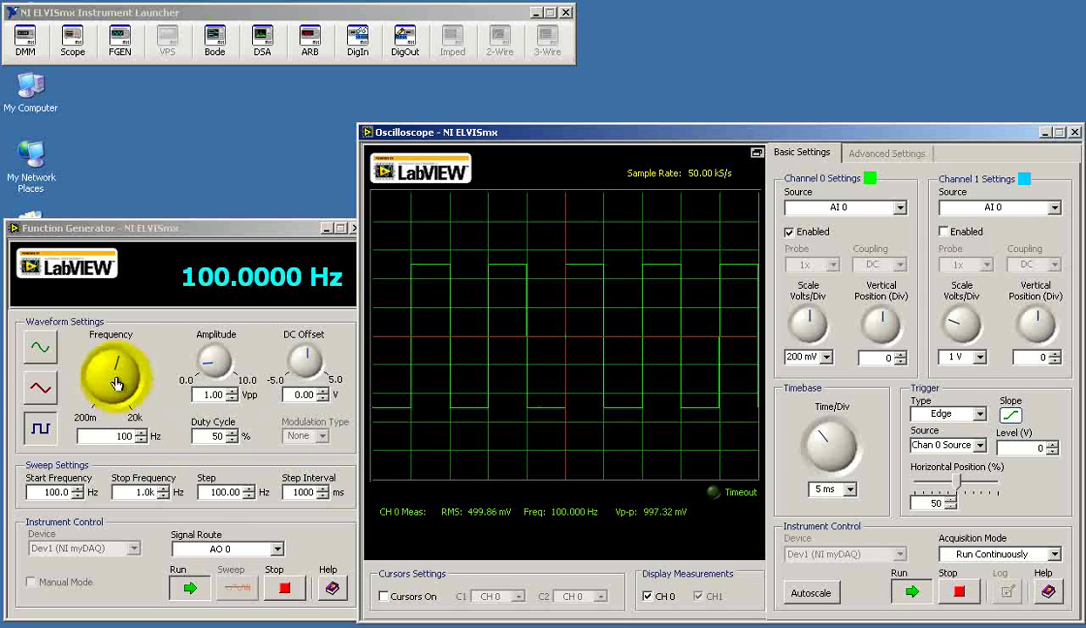
pyautogui.moveTo(115, 381)
pyautogui.mouseDown()
pyautogui.moveTo(94, 364)
pyautogui.moveTo(138, 400)
pyautogui.moveTo(135, 366)
pyautogui.mouseUp()
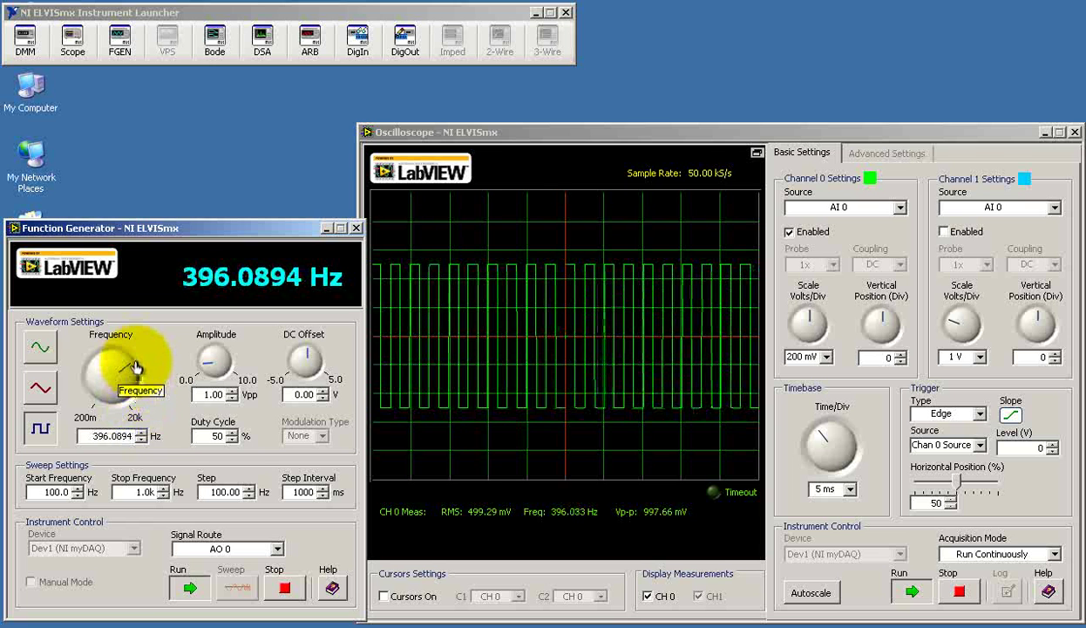
pyautogui.click(40, 387)
pyautogui.click(43, 348)
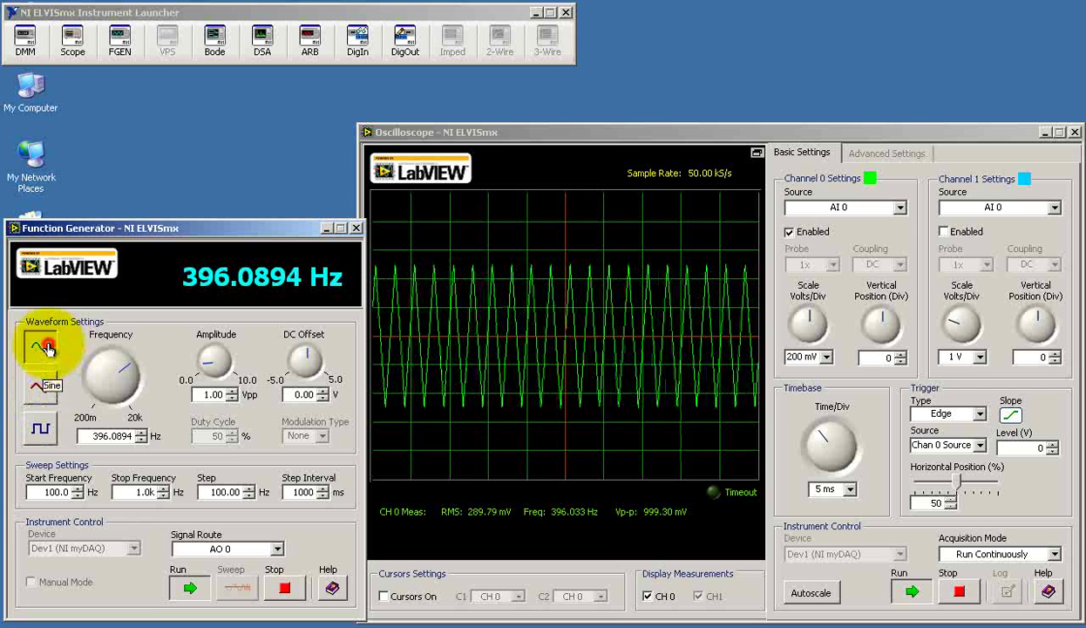
# Step: Set the generator amplitude to 4.00 Vpp
pyautogui.moveTo(212, 349)
pyautogui.mouseDown()
pyautogui.moveTo(186, 364)
pyautogui.moveTo(208, 364)
pyautogui.mouseUp()
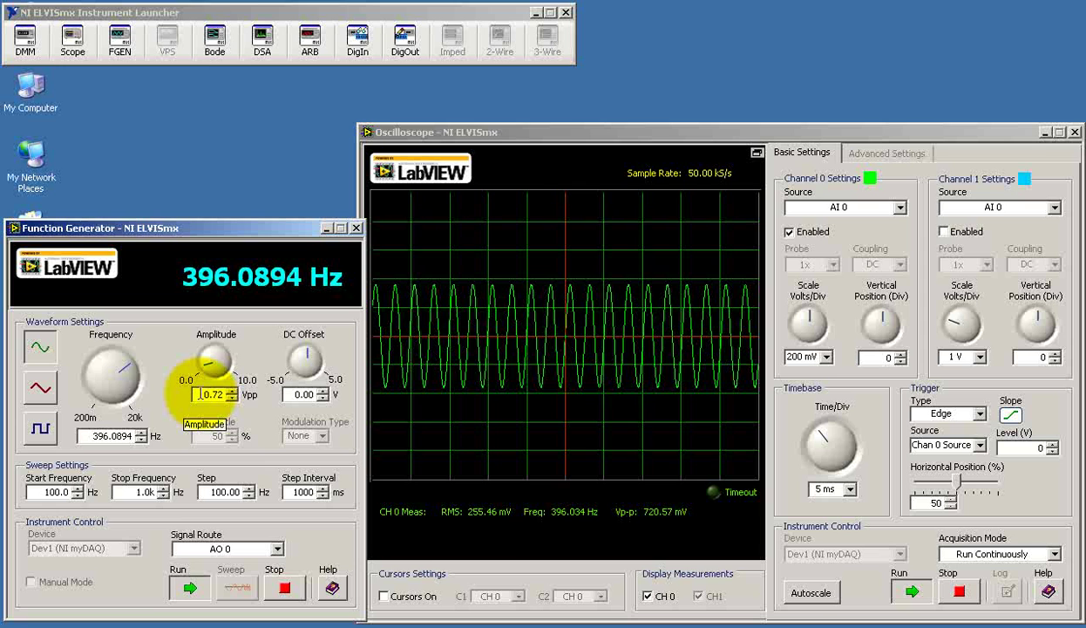
pyautogui.moveTo(201, 394); pyautogui.dragTo(225, 394)
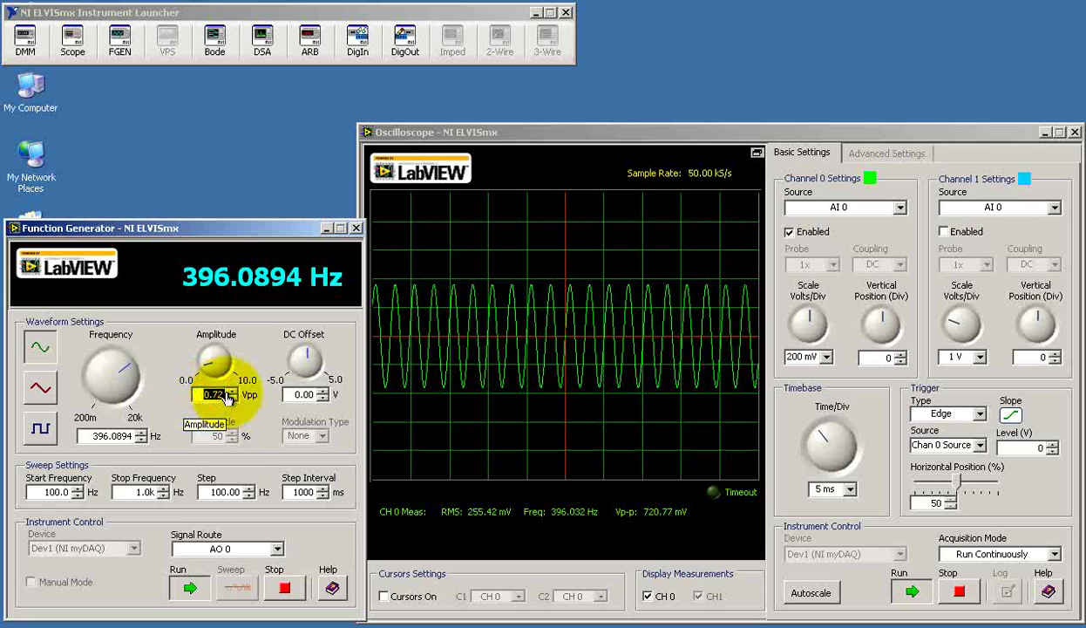
pyautogui.write('4.00')
pyautogui.press('Return')
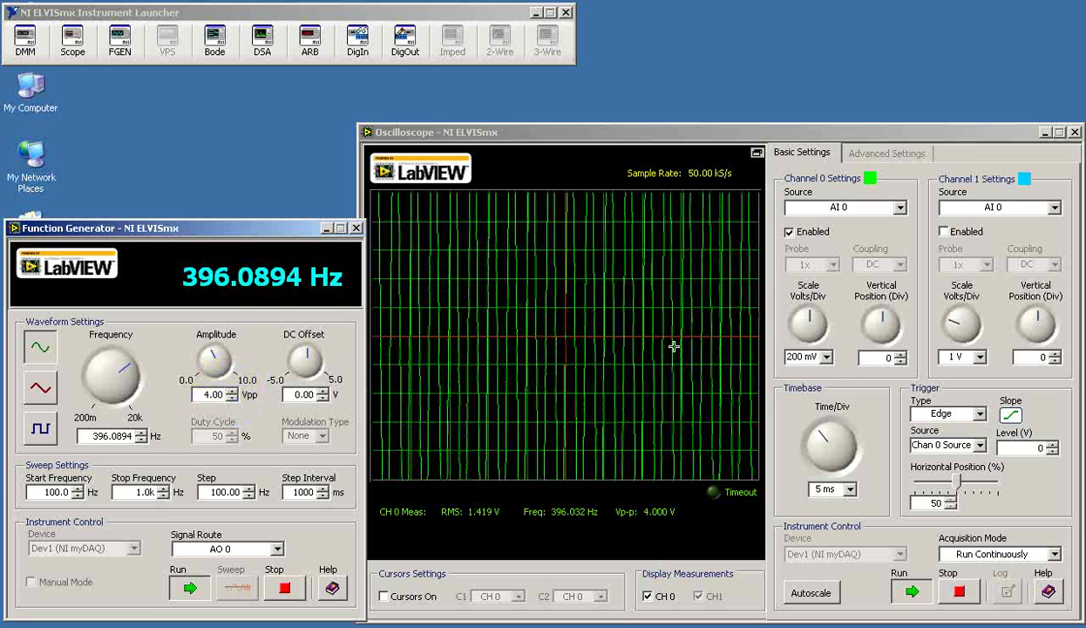
# Step: Set channel 0 to 1 V/div and select the amplitude's leading digit for stepping
pyautogui.moveTo(811, 321); pyautogui.dragTo(804, 327)
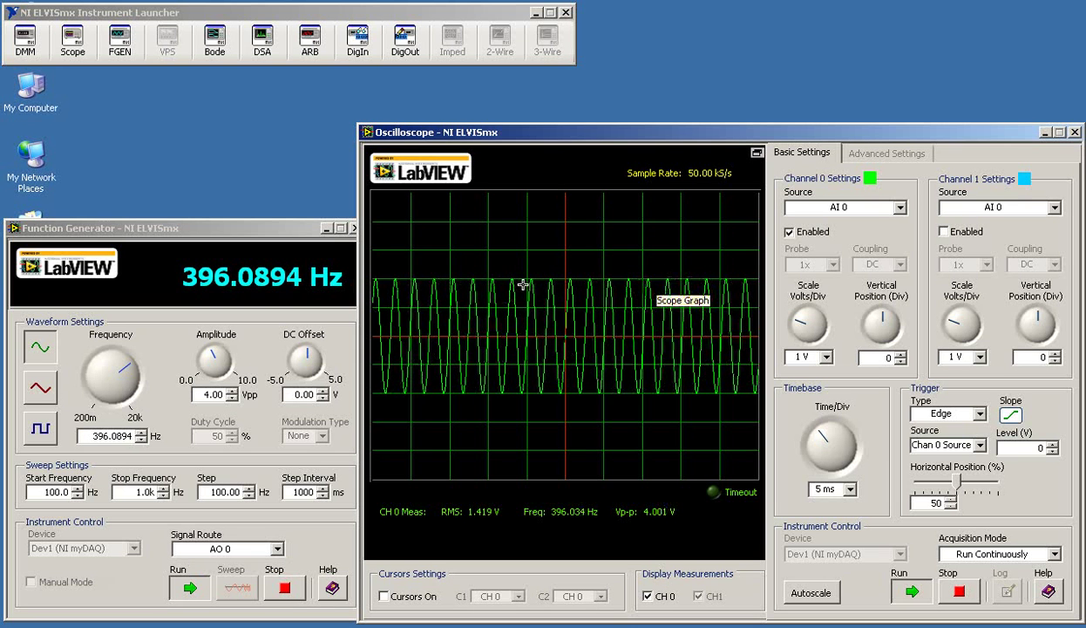
pyautogui.click(231, 390)
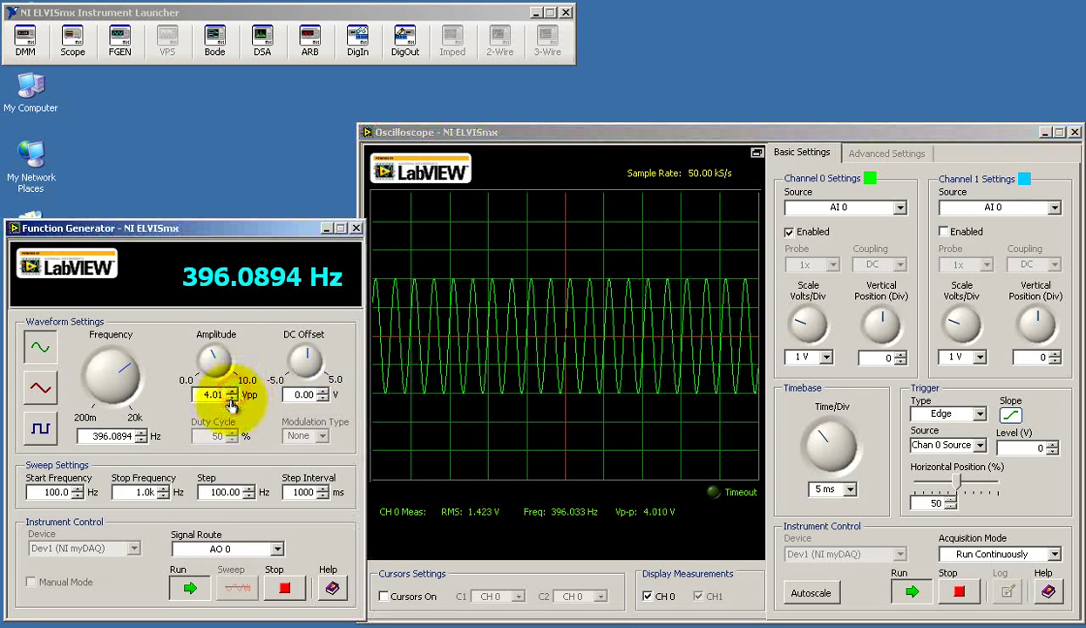
pyautogui.moveTo(203, 394); pyautogui.dragTo(209, 393)
pyautogui.click(233, 399)
pyautogui.click(203, 394)
pyautogui.moveTo(203, 394); pyautogui.dragTo(207, 415)
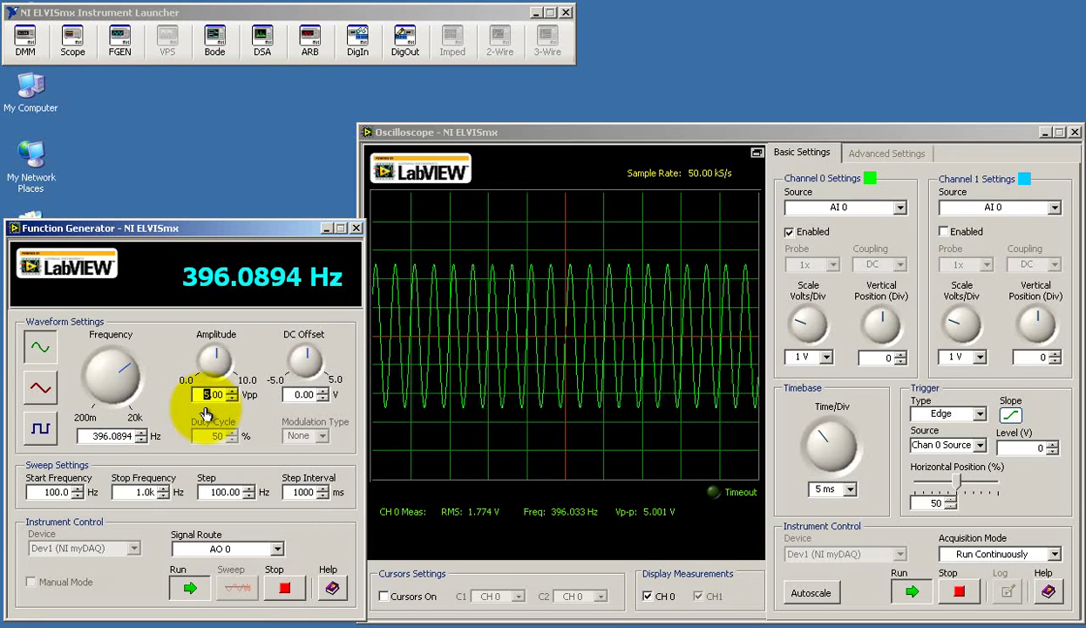
# Step: Step the amplitude up to 10.00 Vpp and set channel 0 to 5 V/div
pyautogui.press('Up')
pyautogui.press('Up')
pyautogui.press('Up')
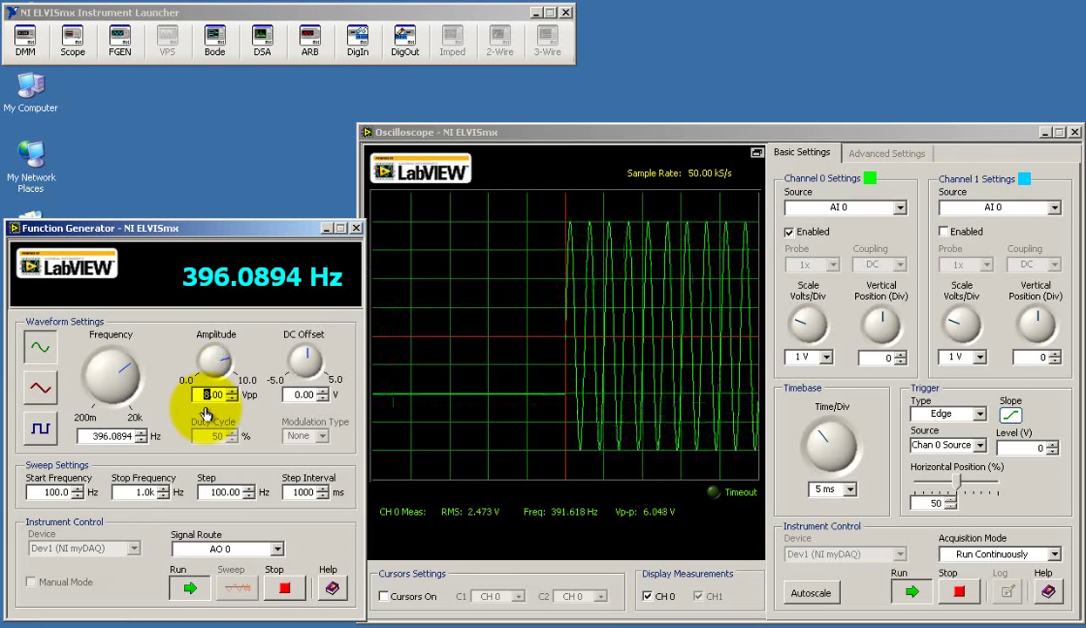
pyautogui.press('Up')
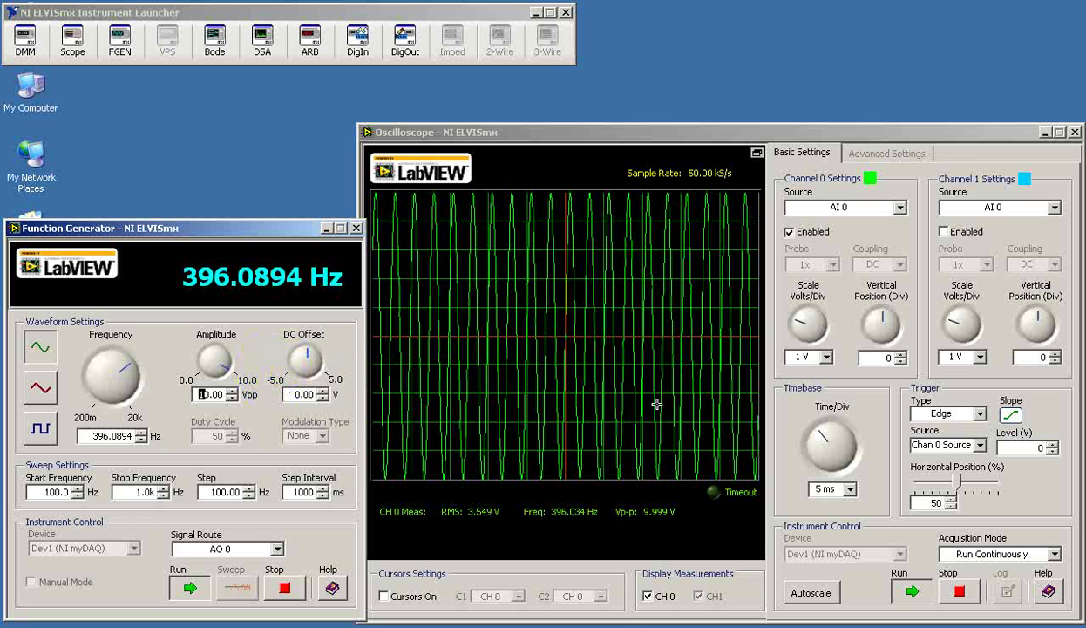
pyautogui.click(824, 357)
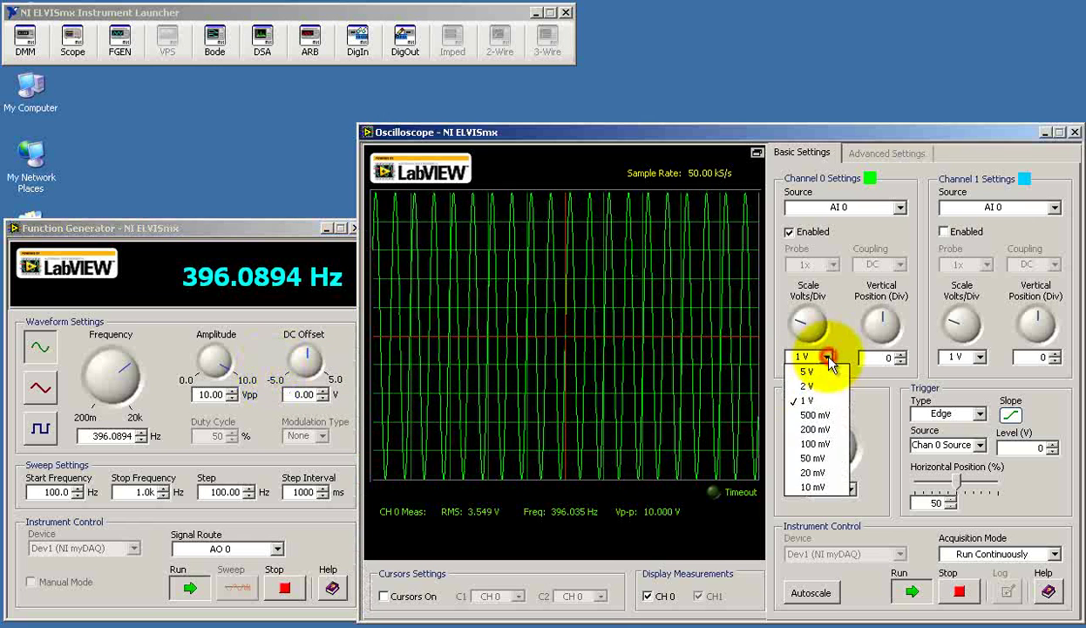
pyautogui.click(824, 374)
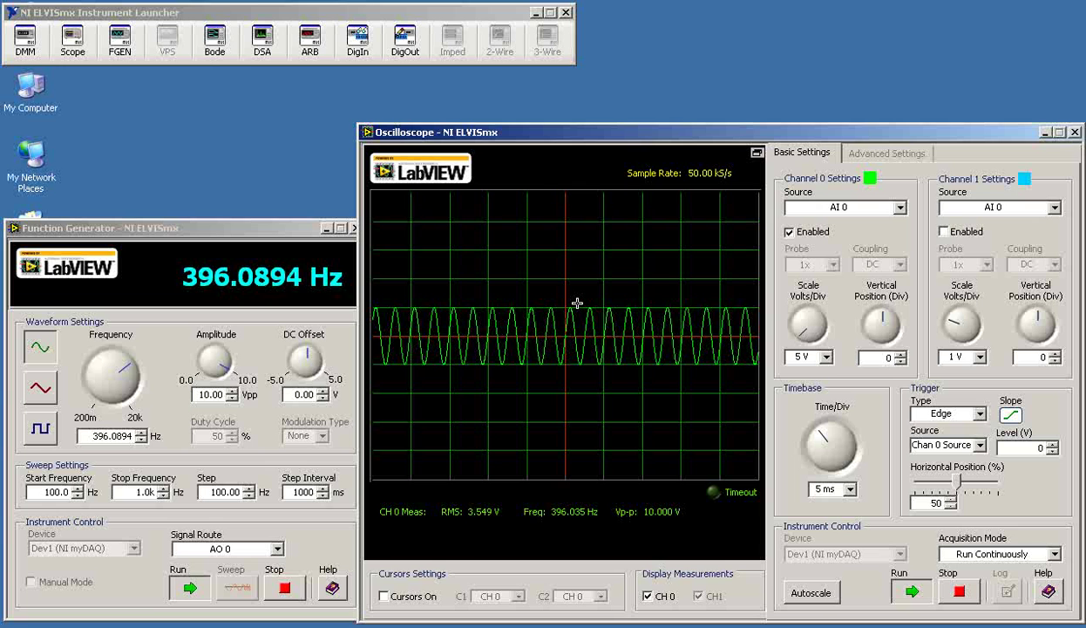
# Step: Sweep the DC Offset knob up and down, leaving it at 4.96 V
pyautogui.click(323, 390)
pyautogui.click(322, 390)
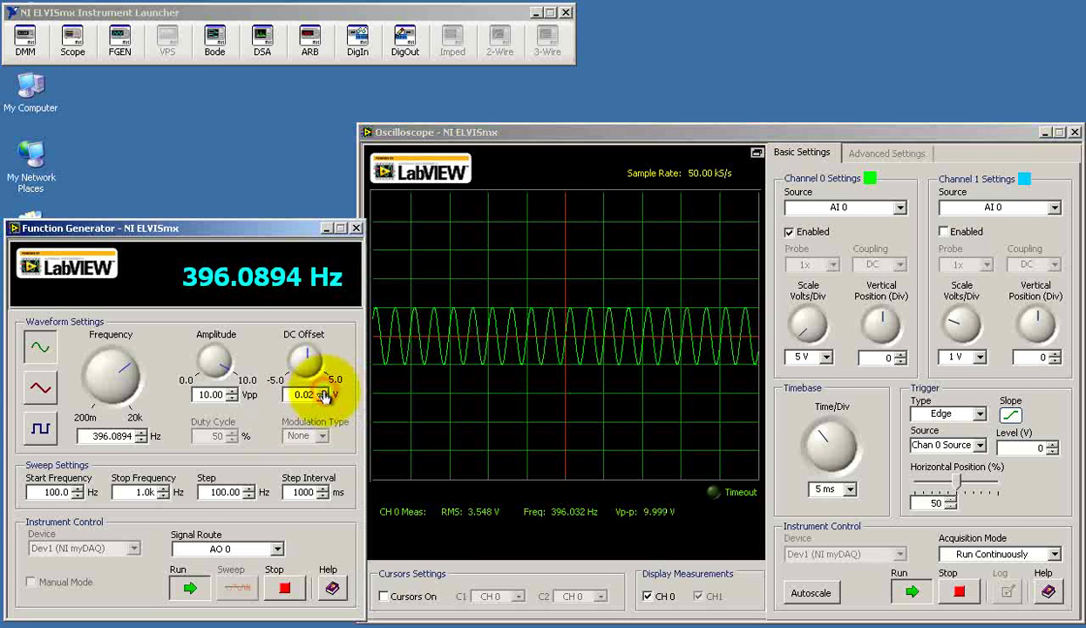
pyautogui.click(323, 398)
pyautogui.click(322, 398)
pyautogui.click(291, 394)
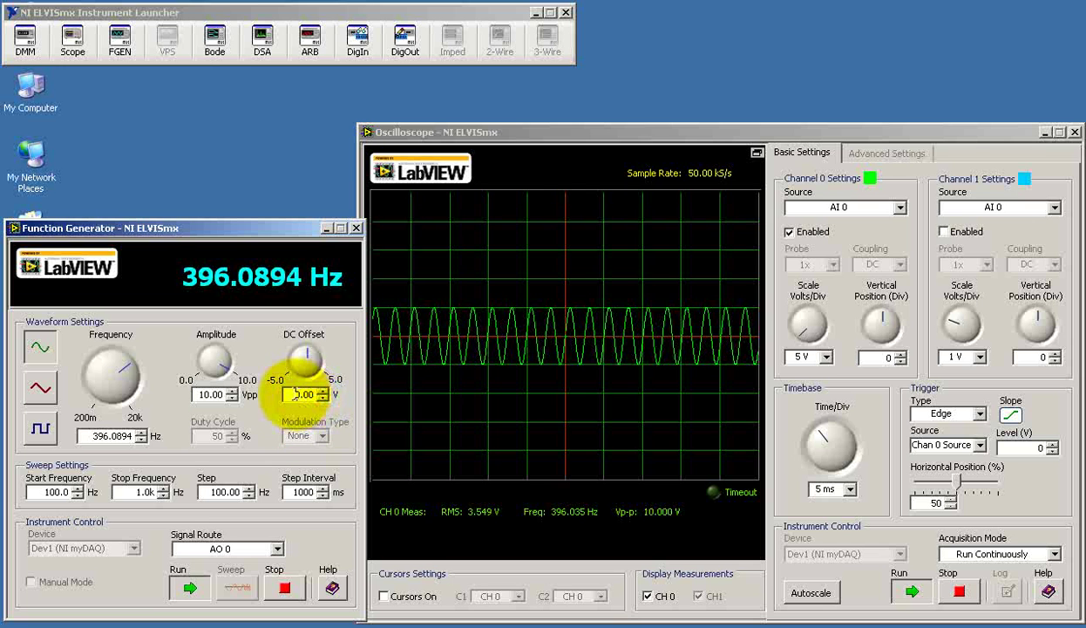
pyautogui.moveTo(303, 358); pyautogui.dragTo(316, 364)
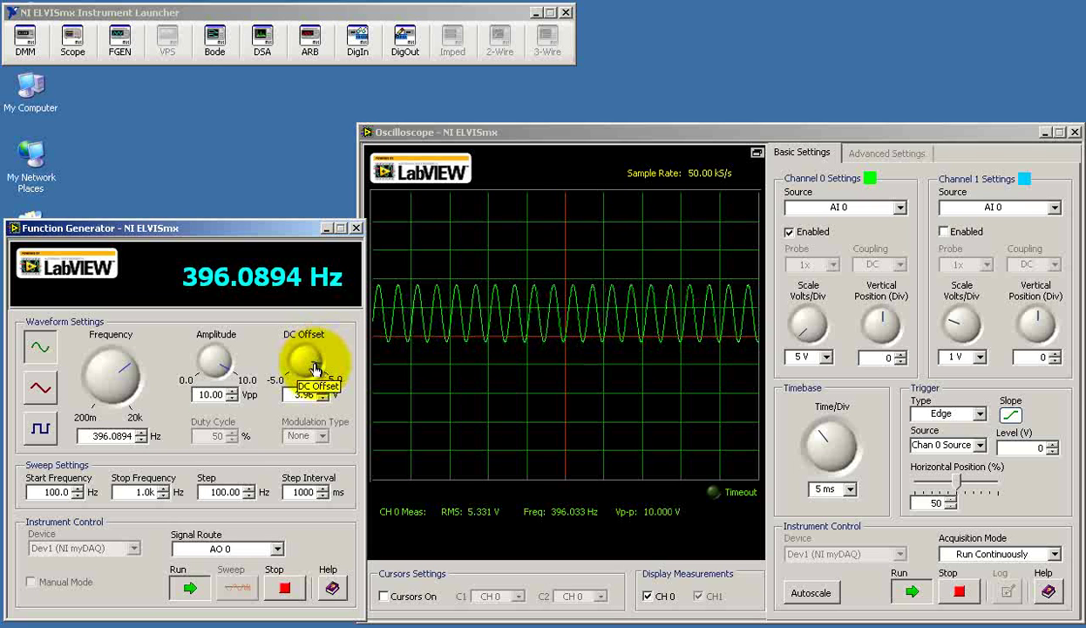
pyautogui.moveTo(315, 363); pyautogui.dragTo(302, 357)
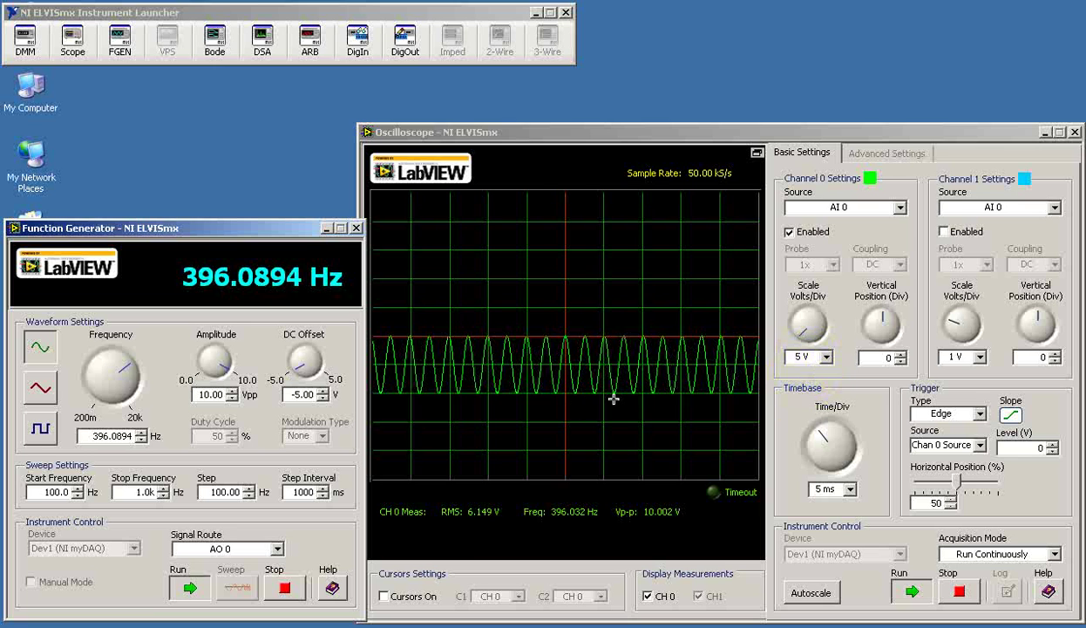
pyautogui.moveTo(299, 367)
pyautogui.mouseDown()
pyautogui.moveTo(301, 358)
pyautogui.moveTo(313, 369)
pyautogui.mouseUp()
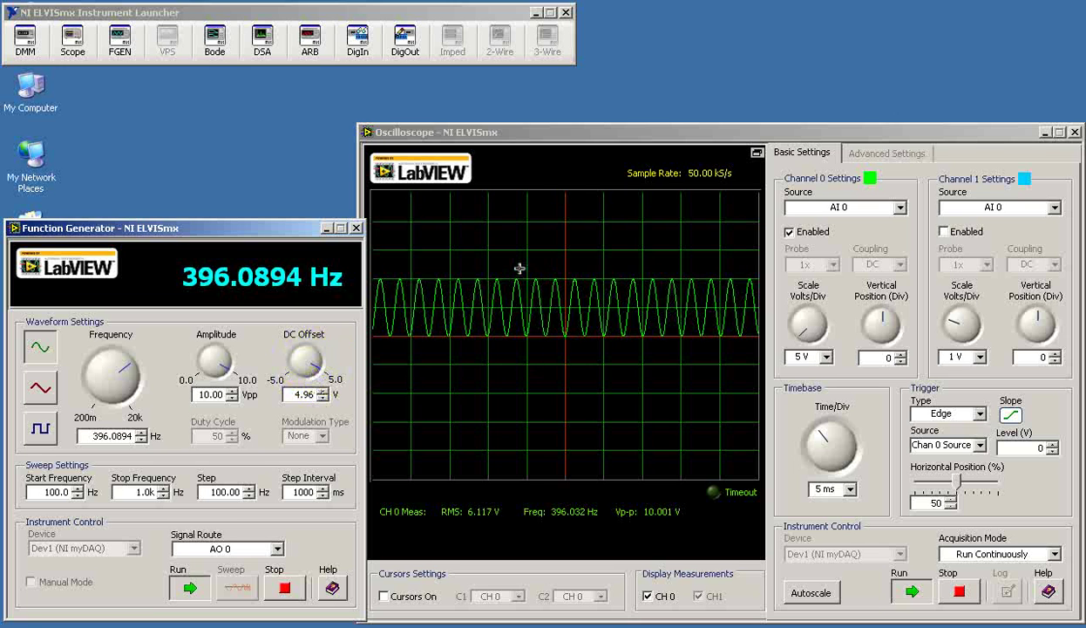